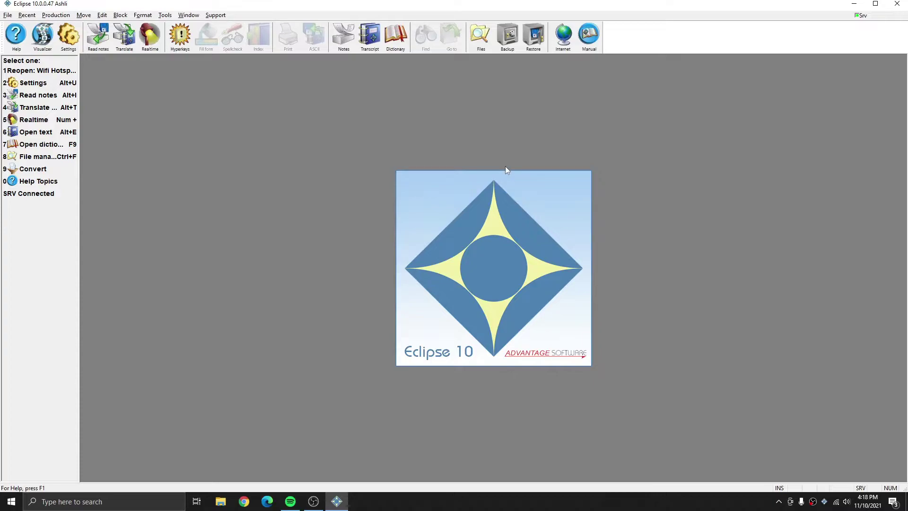
- In user settings, view the realtime options and pick the Bridge/Mobile (Server) output format
key("alt+u")
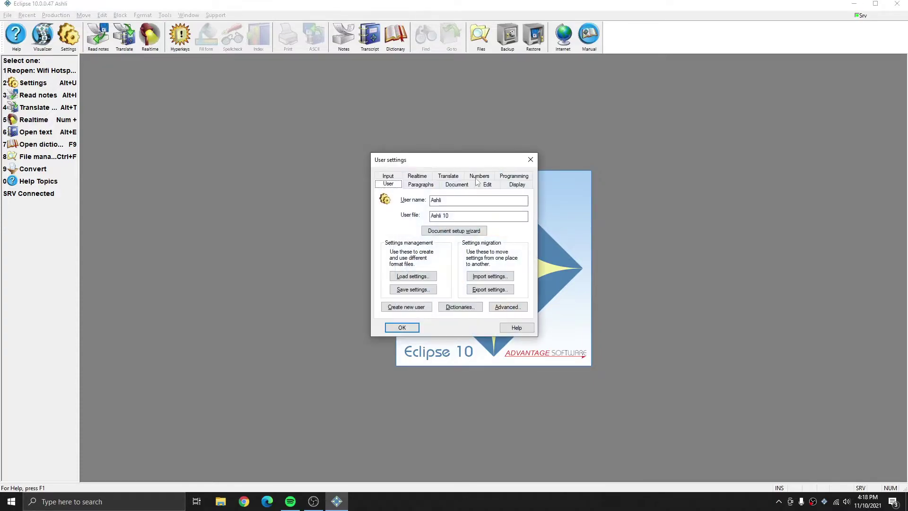
left_click(422, 179)
left_click(481, 216)
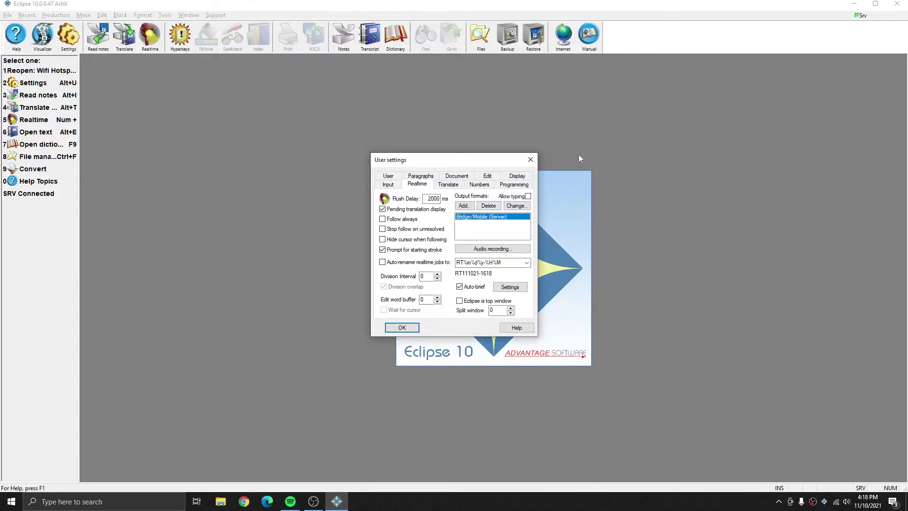
left_click(530, 159)
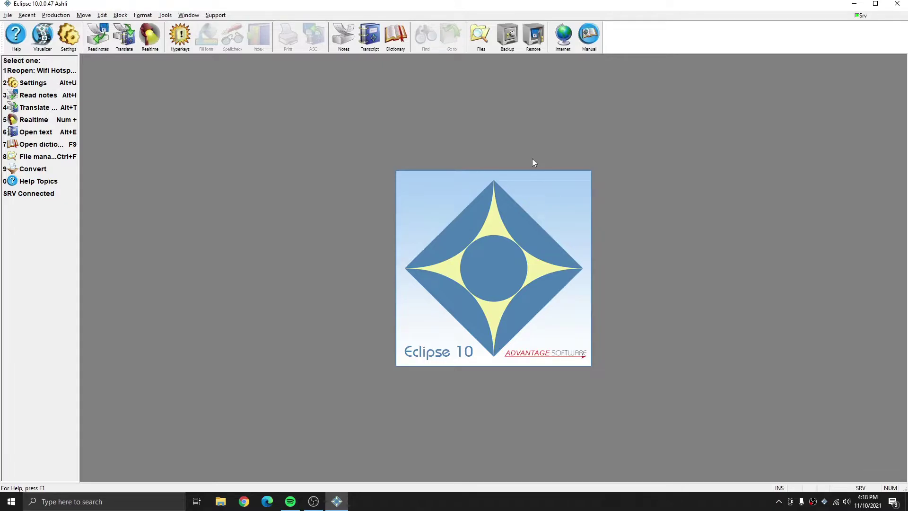
- Start a realtime translation saved as the new file 'Wifi Hotspot'
key("alt+t")
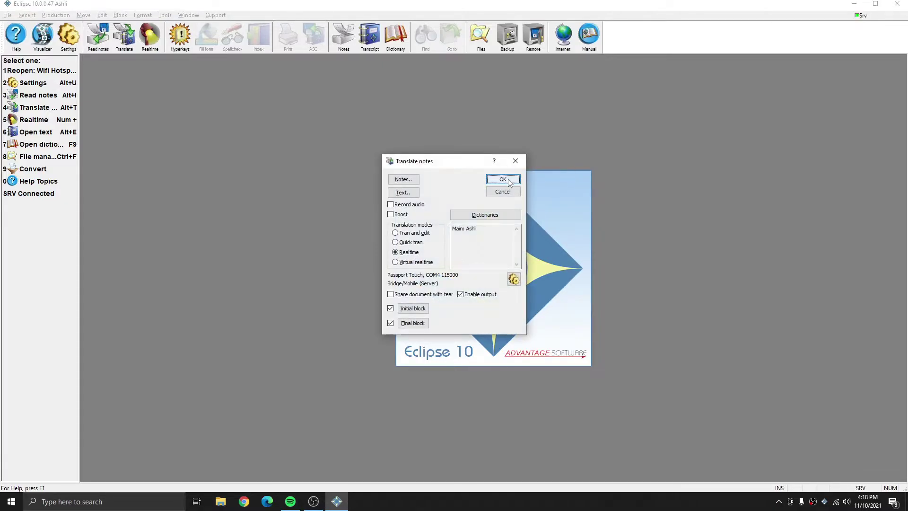
left_click(504, 179)
key("Return")
type("Wifi Hotspot")
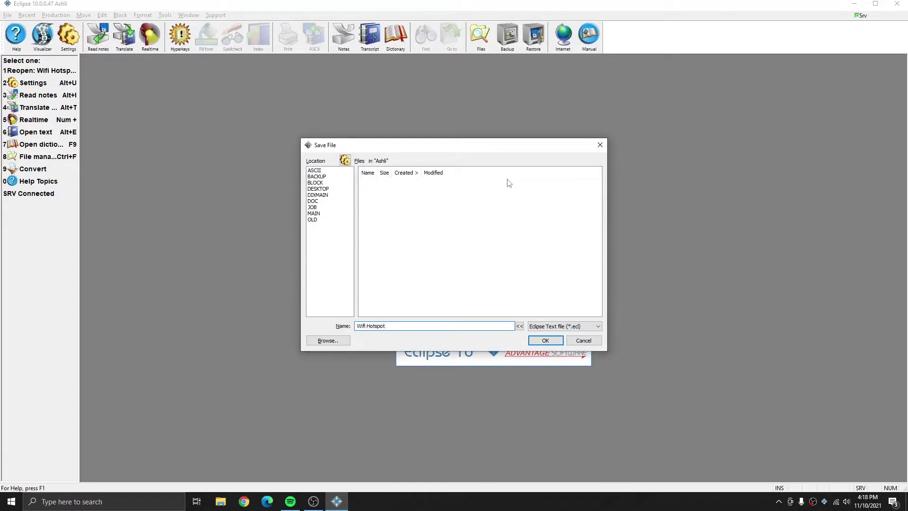
left_click(544, 341)
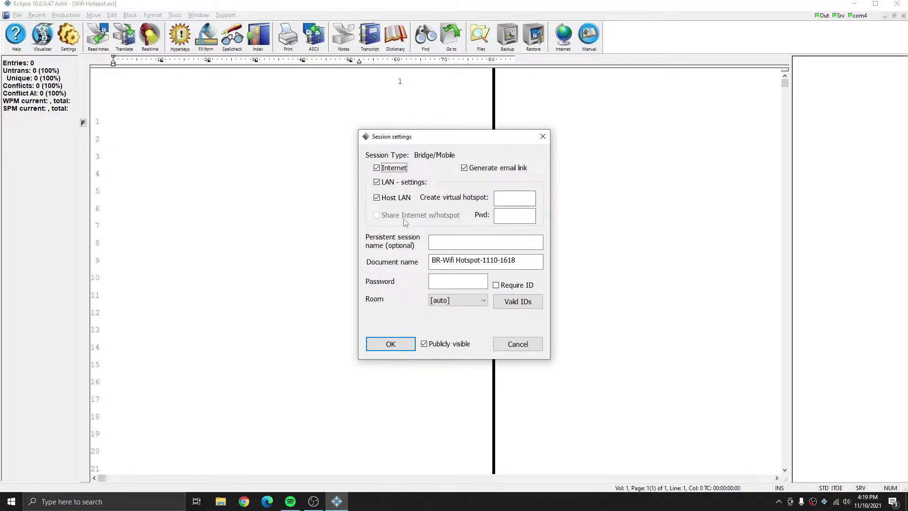
- Turn off Internet for the session and enter a name for the virtual hotspot
left_click(377, 167)
left_click(512, 198)
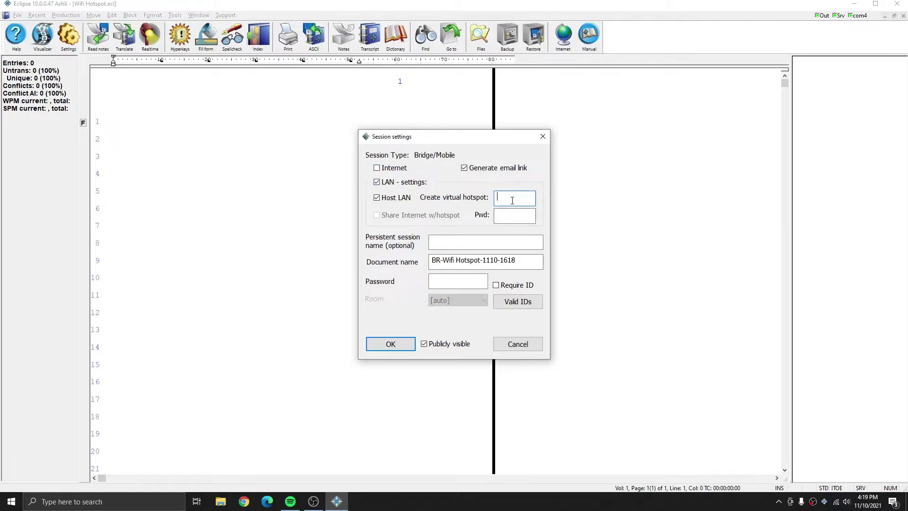
type("Ashlis Hotspot")
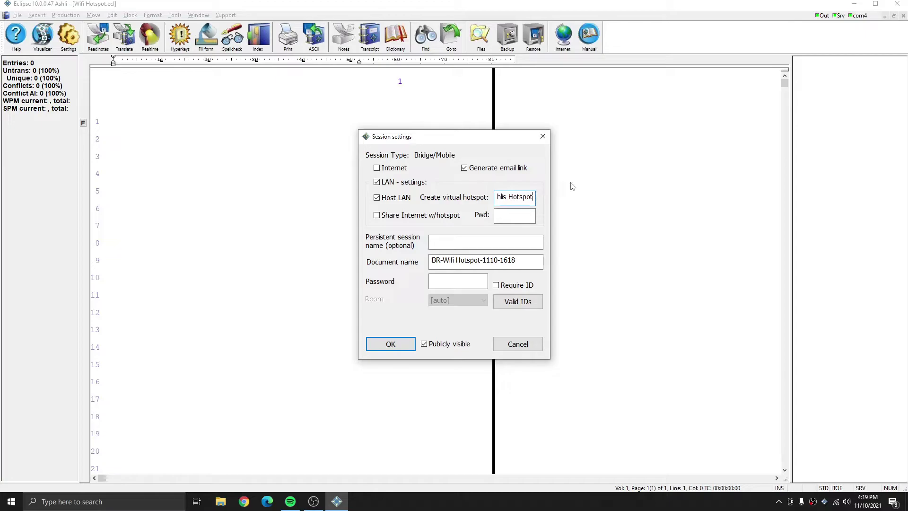
- Enter an eight-character password for the virtual hotspot
left_click(523, 217)
type("********")
double_click(500, 214)
left_click(516, 216)
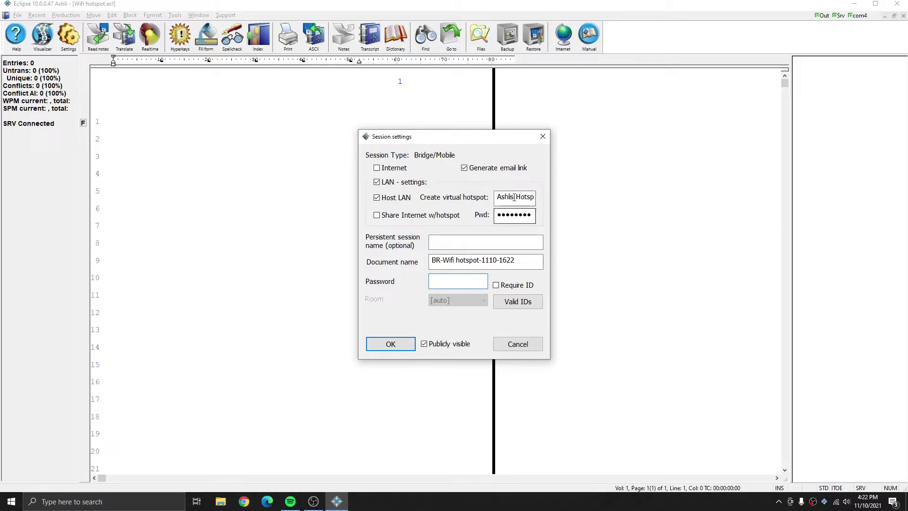
left_click(516, 216)
- Set a session password and open the LAN session BR-Wifi hotspot-1110-1622 as host
key("Tab")
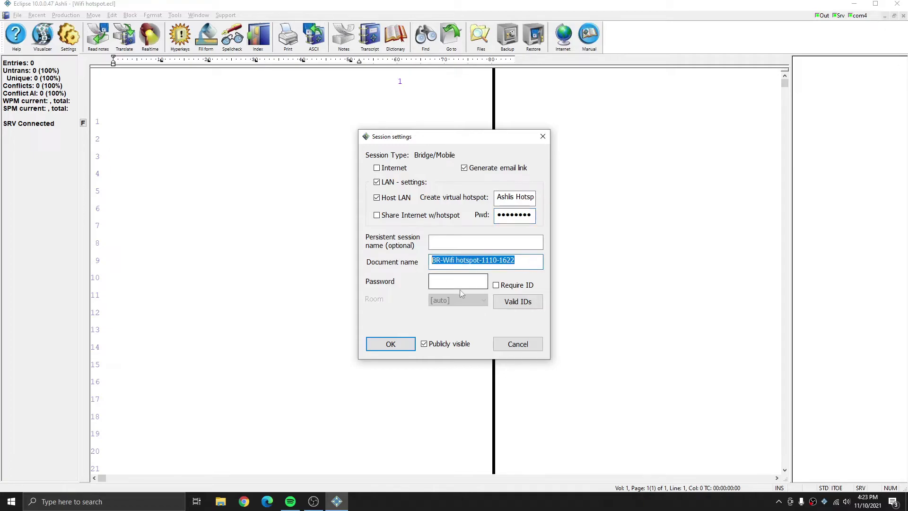
left_click(476, 280)
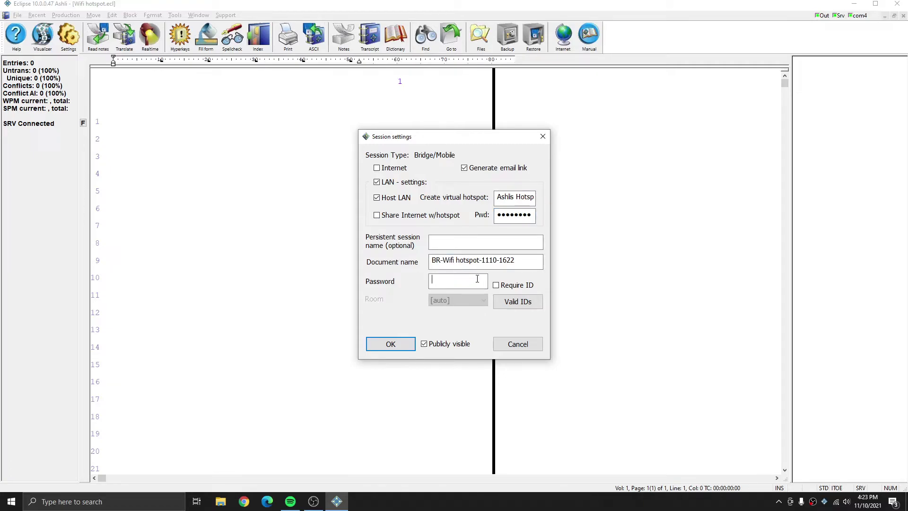
left_click(393, 346)
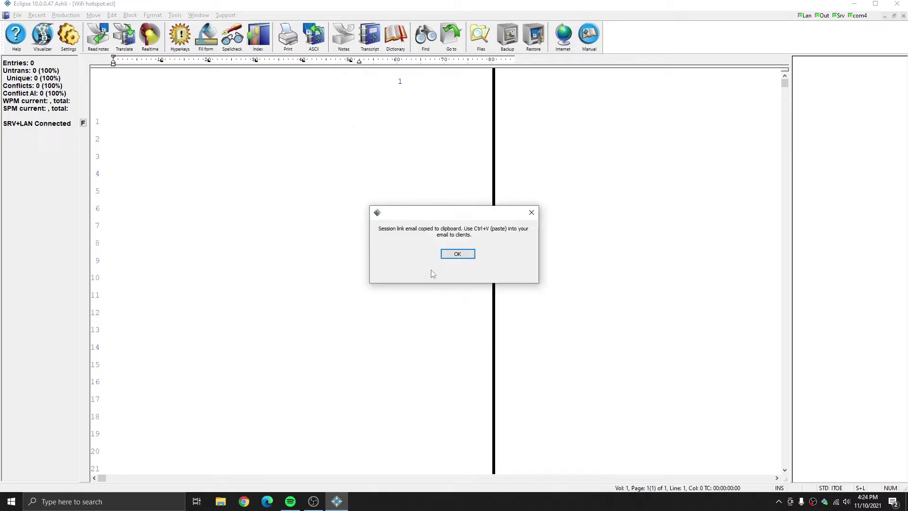
left_click(455, 254)
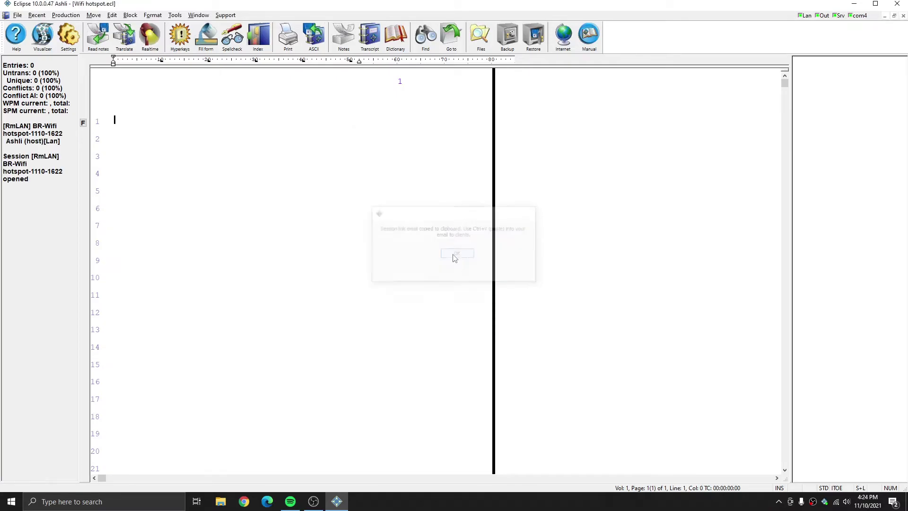
left_click(175, 15)
left_click(310, 42)
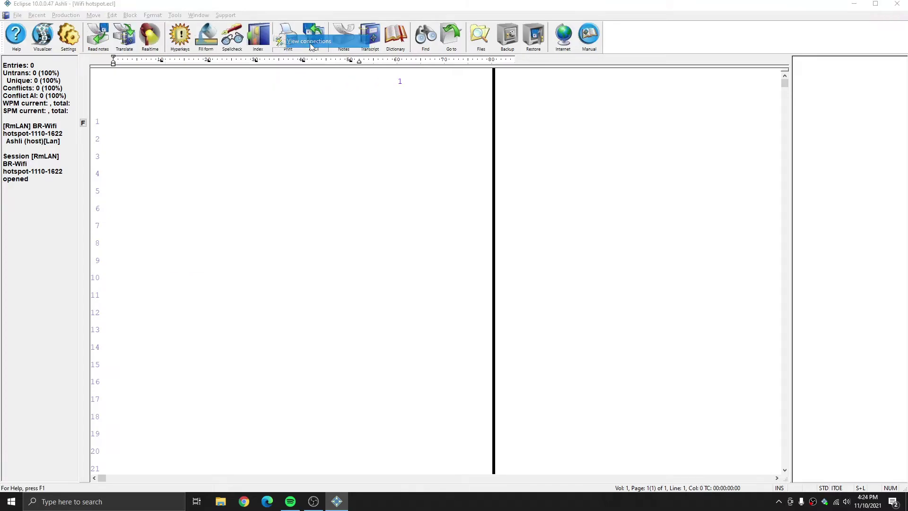
left_click(119, 122)
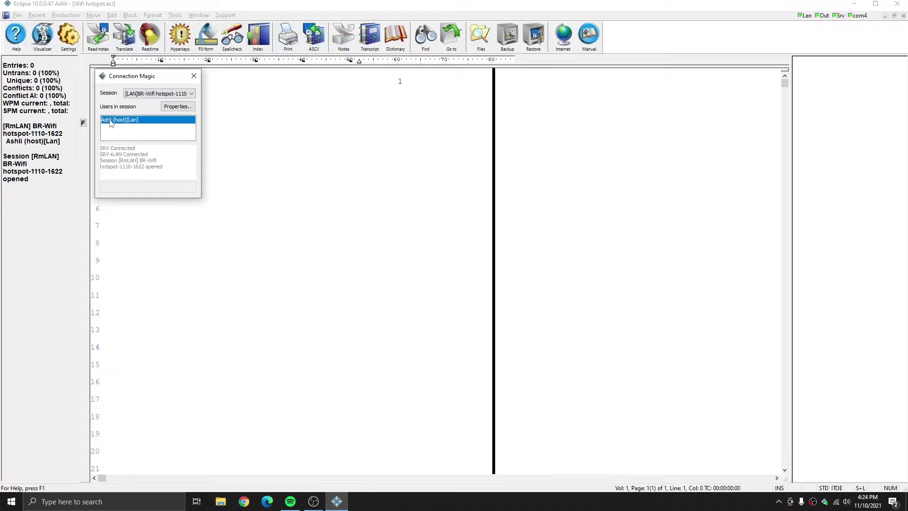
left_click(178, 107)
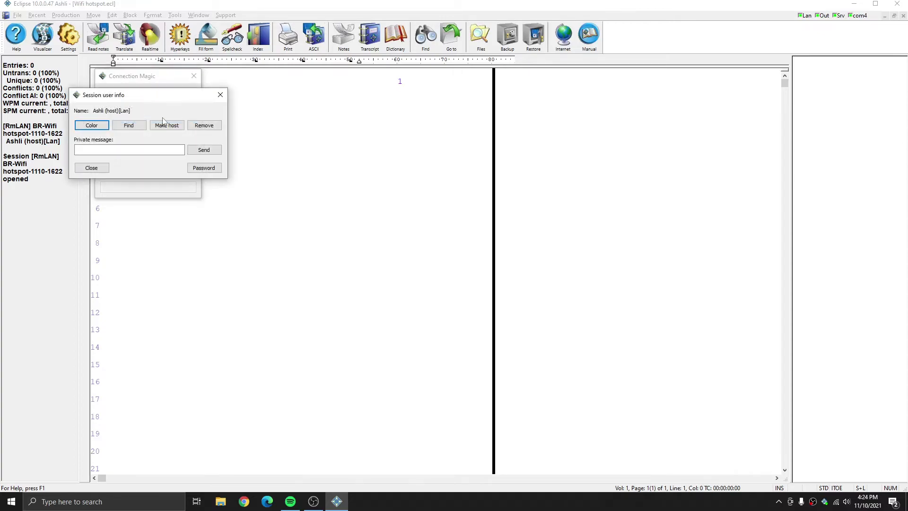
left_click(207, 169)
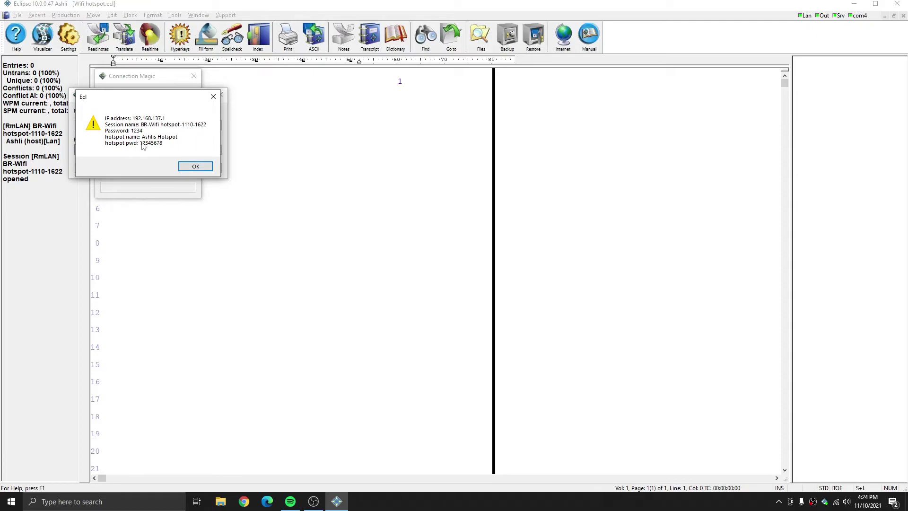
key("Return")
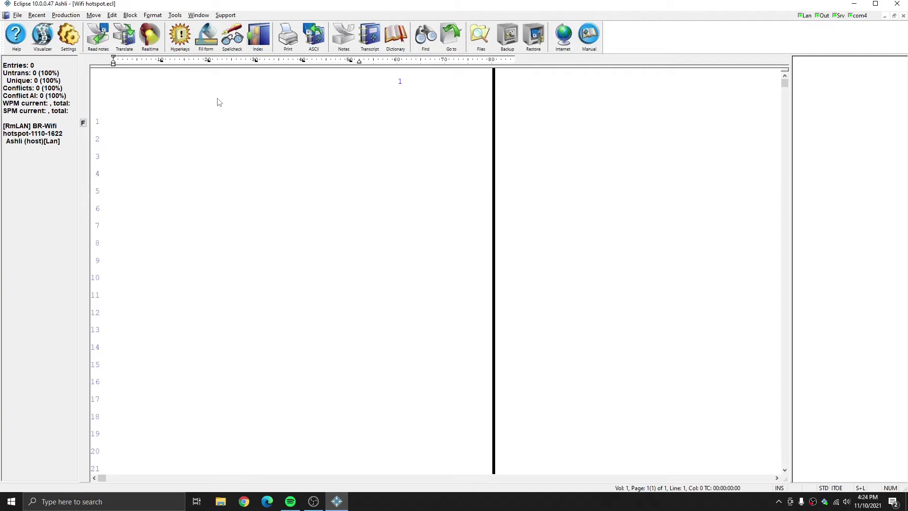